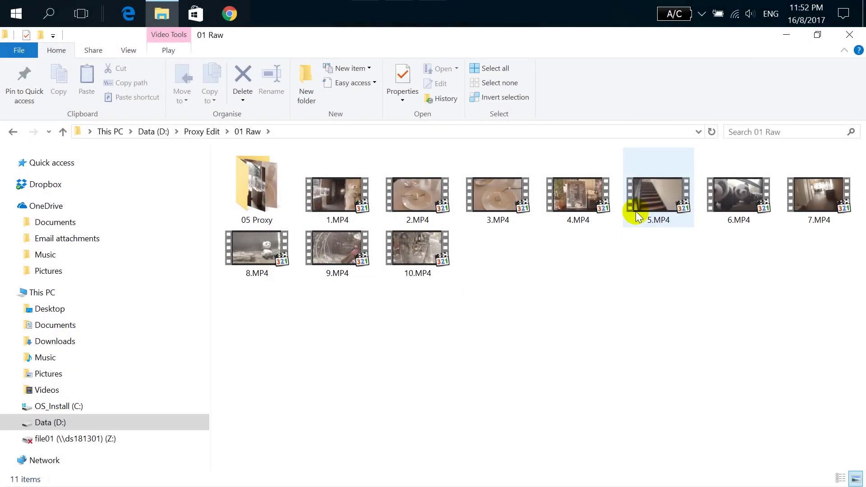
# - Import the raw clip 1.MP4 from the 01 Raw folder into the Premiere Pro project
pyautogui.click(818, 35)
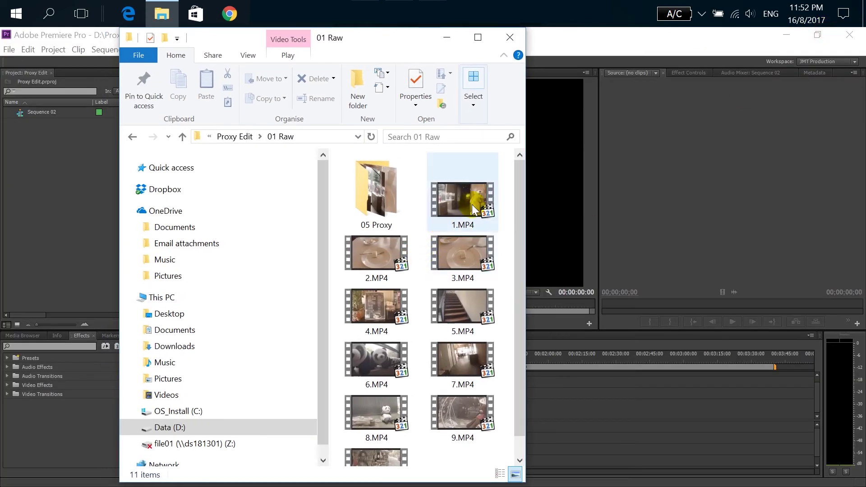
pyautogui.moveTo(473, 208); pyautogui.dragTo(58, 227)
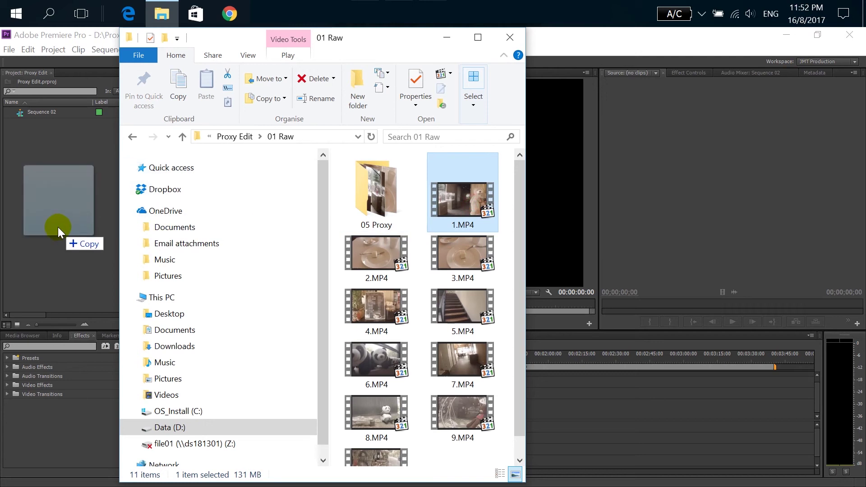
pyautogui.moveTo(58, 227); pyautogui.dragTo(58, 227)
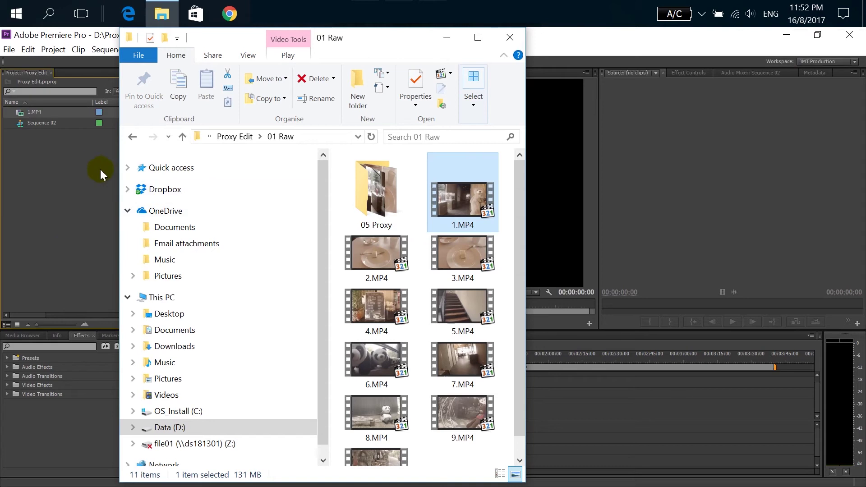
pyautogui.click(81, 165)
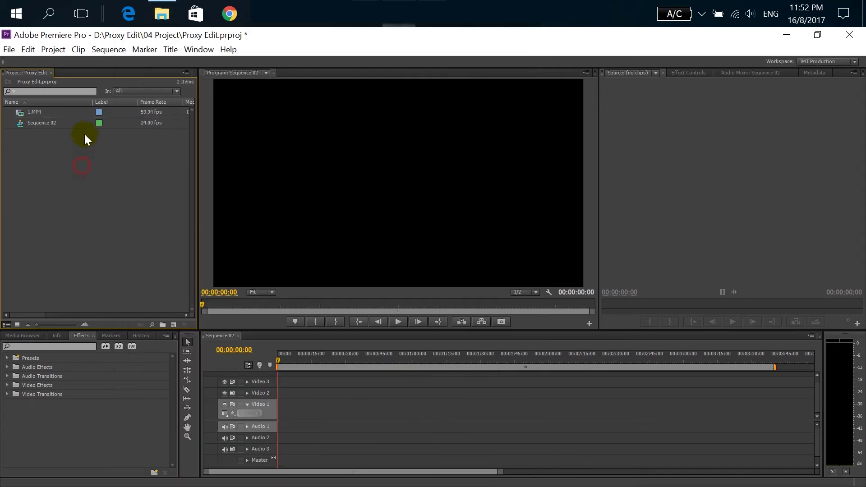
# - Place the raw 1.MP4 at the start of Sequence 02 on Video 1, keeping the existing sequence settings, and play it back
pyautogui.moveTo(18, 111); pyautogui.dragTo(276, 412)
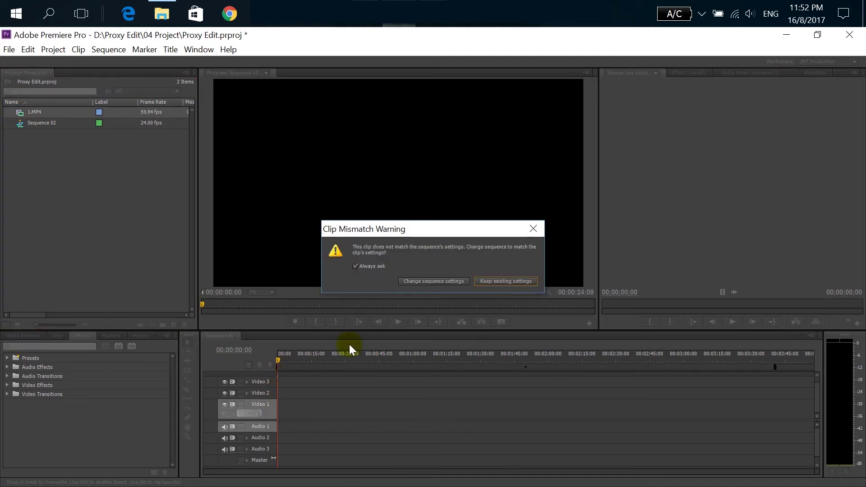
pyautogui.click(527, 282)
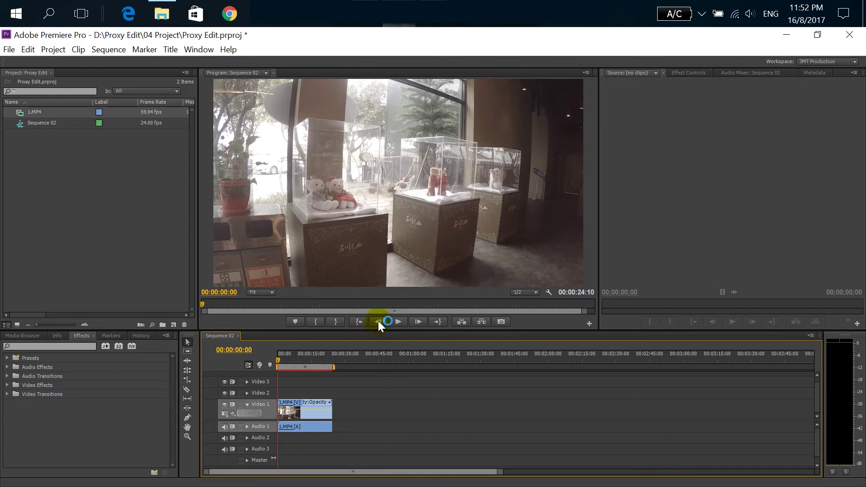
pyautogui.click(399, 322)
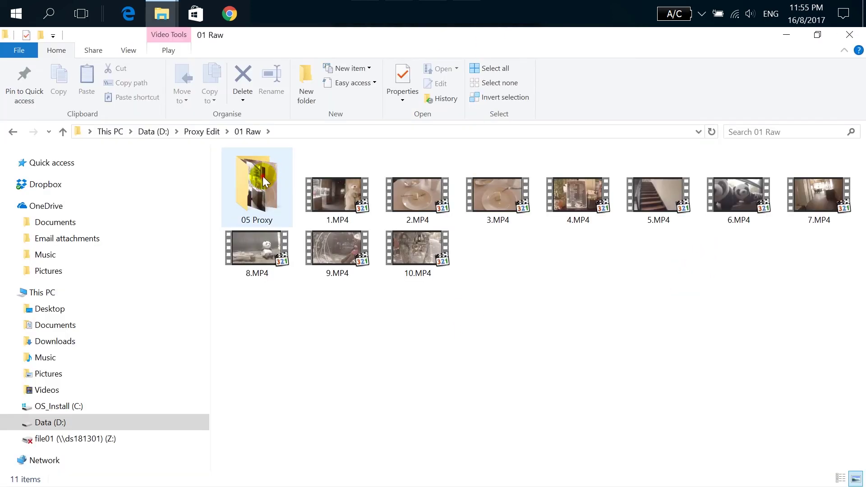
# - Compare the file names in the 05 Proxy folder with those in 01 Raw, ending in 05 Proxy
pyautogui.click(262, 177)
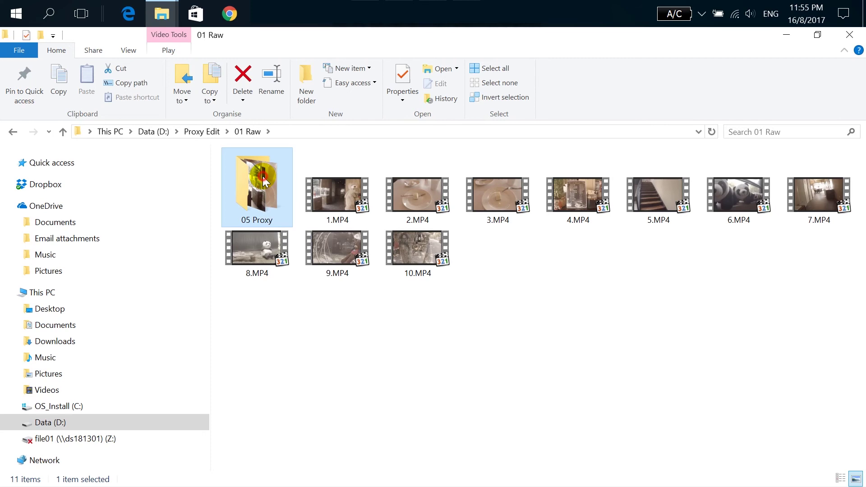
pyautogui.doubleClick(263, 176)
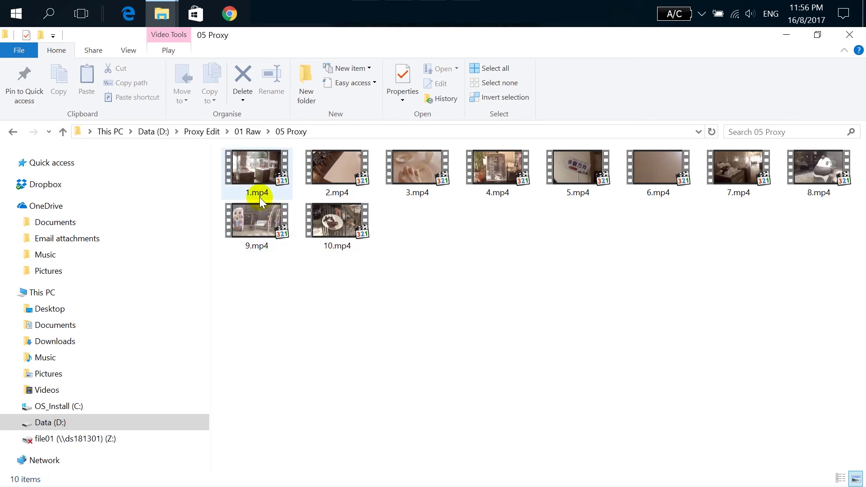
pyautogui.click(253, 133)
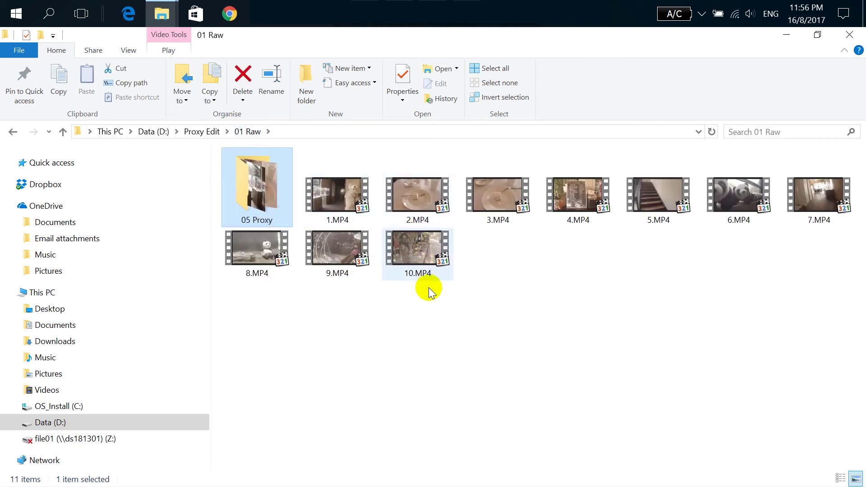
pyautogui.click(264, 199)
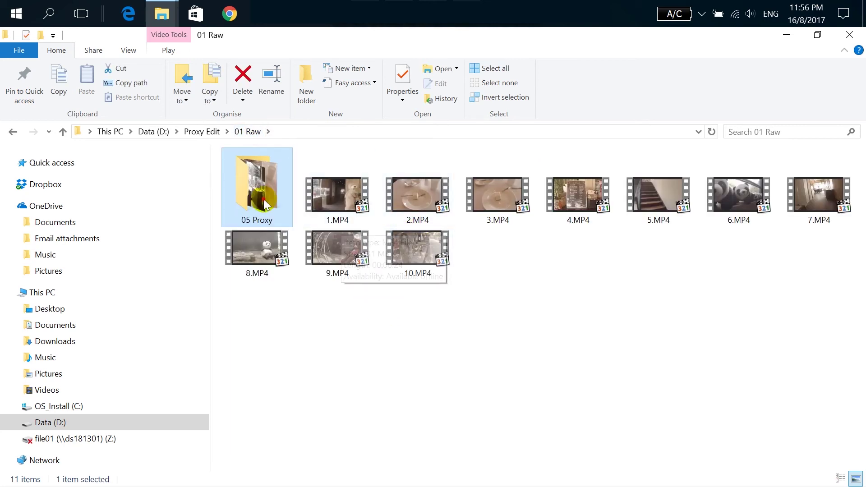
pyautogui.doubleClick(264, 199)
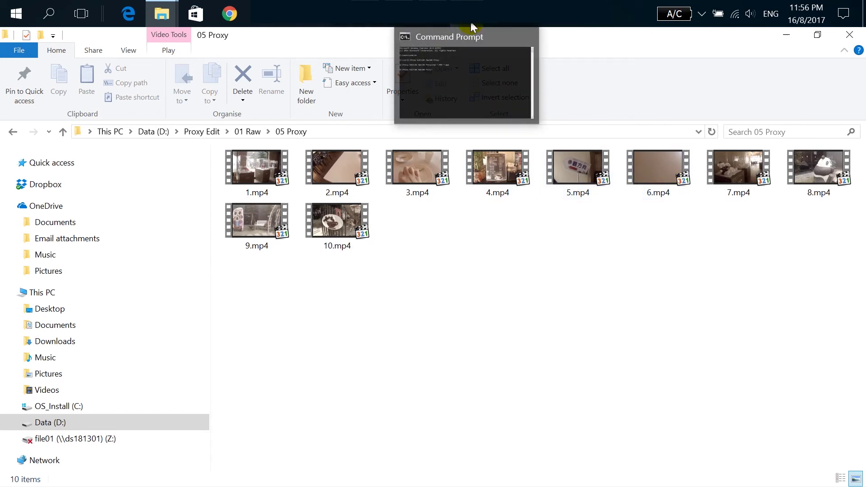
# - In Command Prompt, switch to drive D: and change the directory to D:\Proxy Edit\01 Raw\05 Proxy using the path copied from File Explorer
pyautogui.click(470, 20)
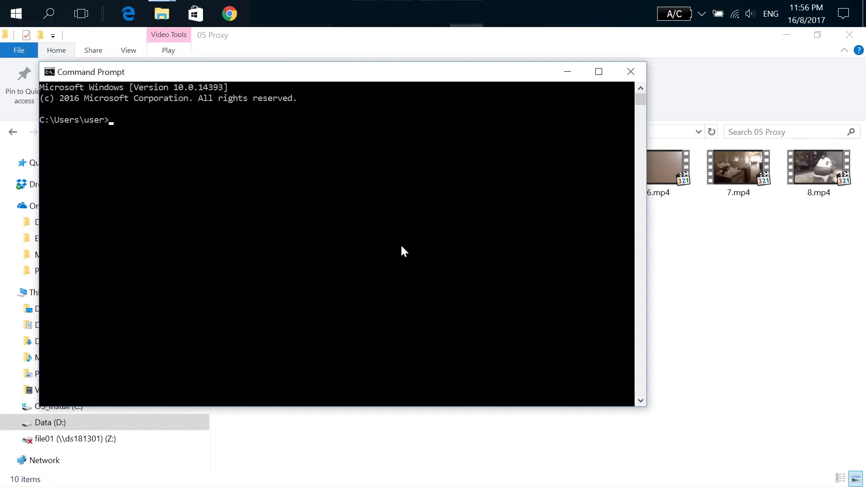
pyautogui.write('d:')
pyautogui.press('Return')
pyautogui.write('cd')
pyautogui.click(742, 335)
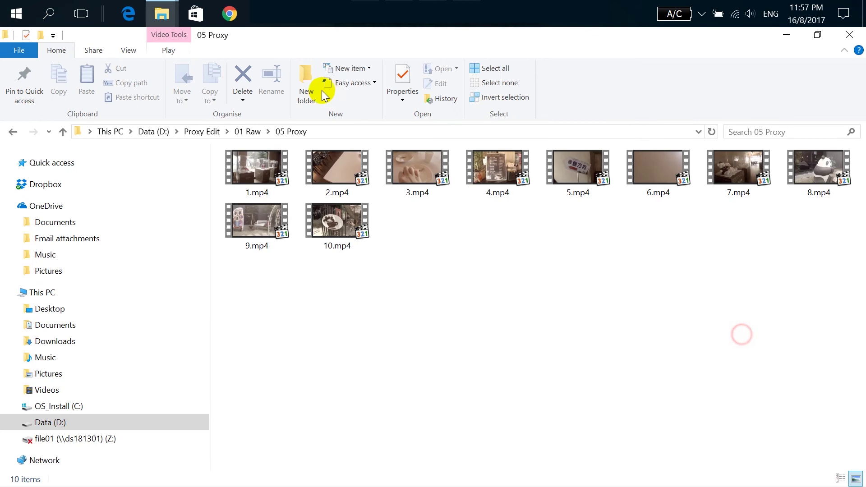
pyautogui.click(379, 128)
pyautogui.hotkey('ctrl', 'c')
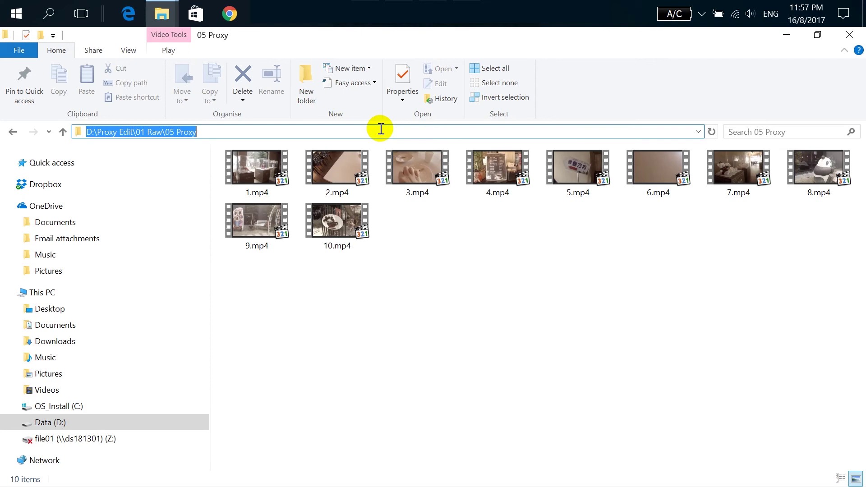
pyautogui.hotkey('alt', 'Tab')
pyautogui.hotkey('ctrl', 'v')
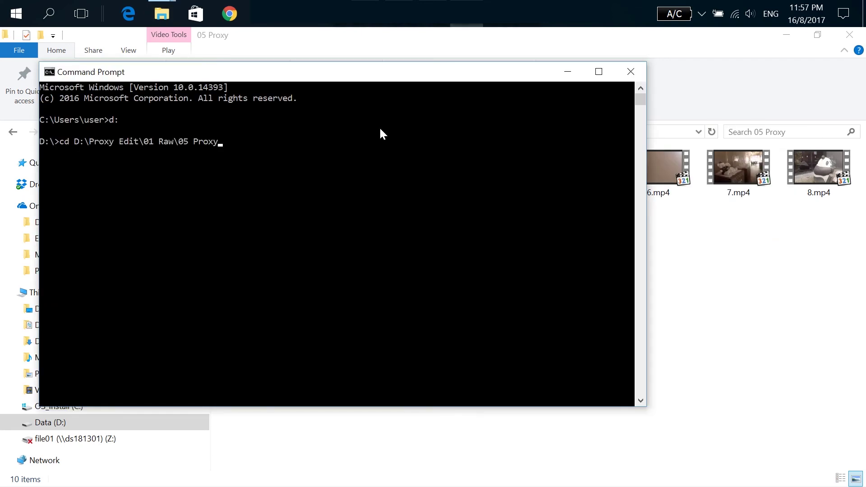
pyautogui.press('Return')
# - Rename all proxy file extensions to uppercase with ren *.mp4 *.MP4 and return to the folder in File Explorer
pyautogui.write('ren')
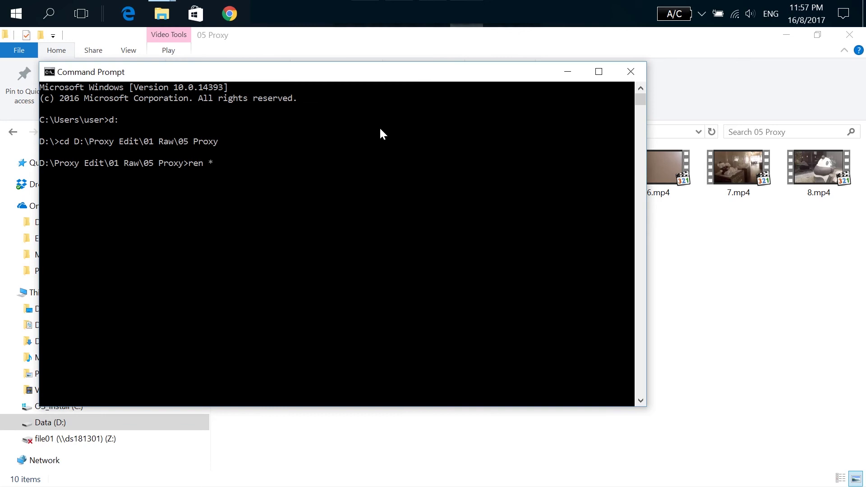
pyautogui.write(' *.mp4 *.MP4')
pyautogui.press('Return')
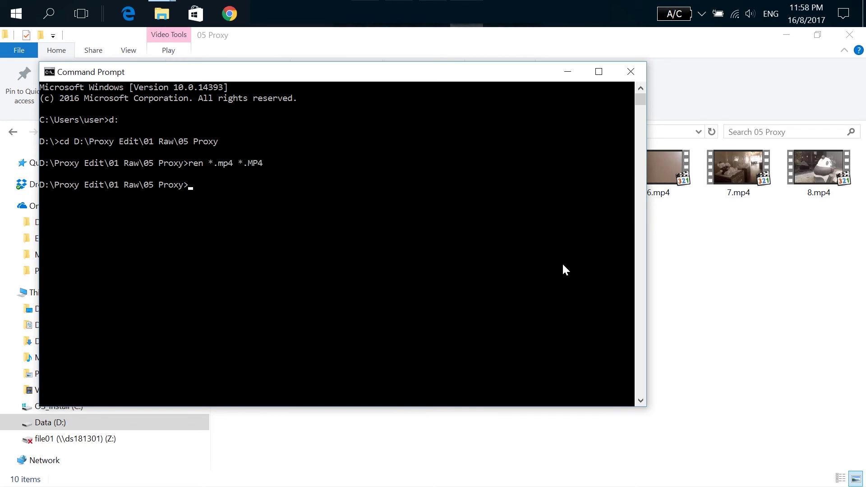
pyautogui.click(689, 313)
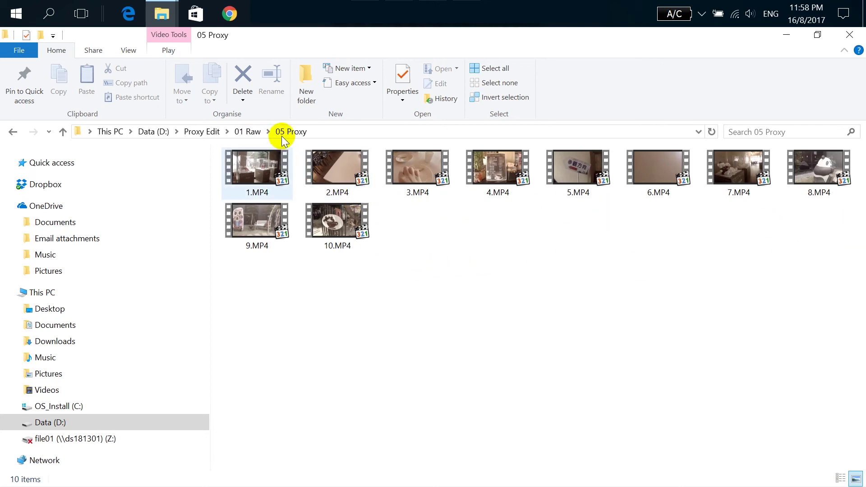
# - Check the raw clips' names in 01 Raw against the renamed proxies and reopen the 05 Proxy folder
pyautogui.click(250, 132)
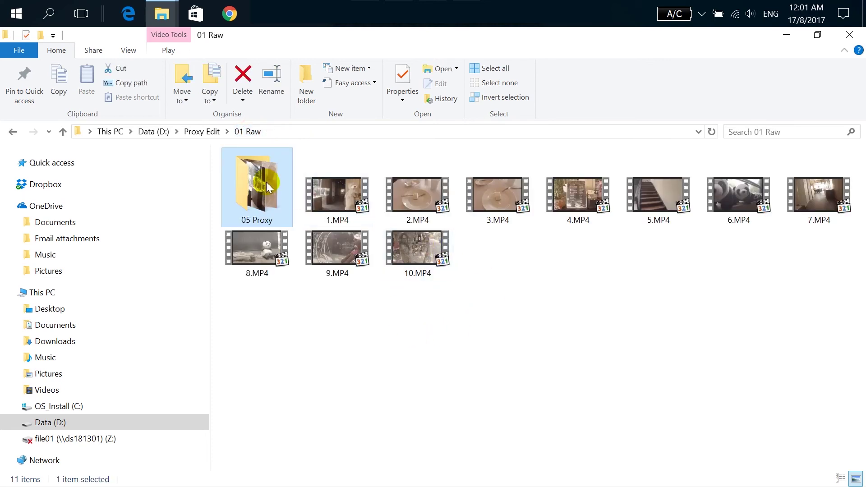
pyautogui.click(266, 185)
pyautogui.doubleClick(265, 185)
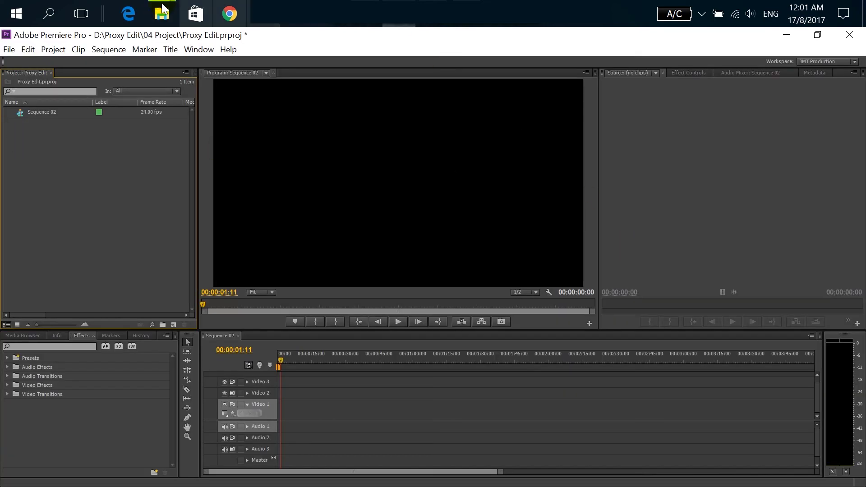
# - Import all ten proxy clips, 1.MP4 to 10.MP4, from the 05 Proxy folder into the Premiere Pro project
pyautogui.moveTo(162, 12)
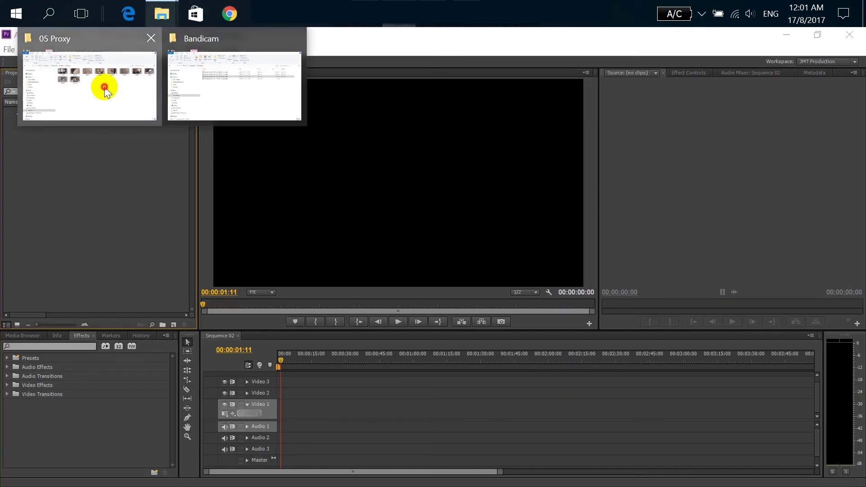
pyautogui.click(104, 87)
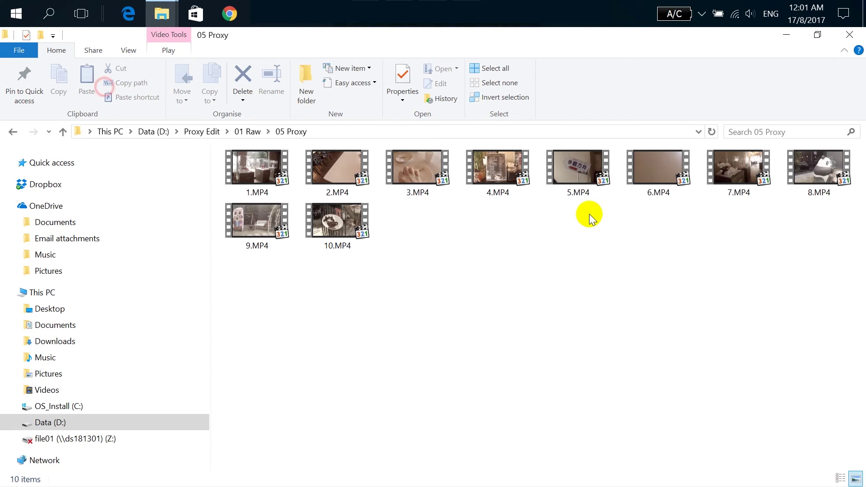
pyautogui.click(817, 35)
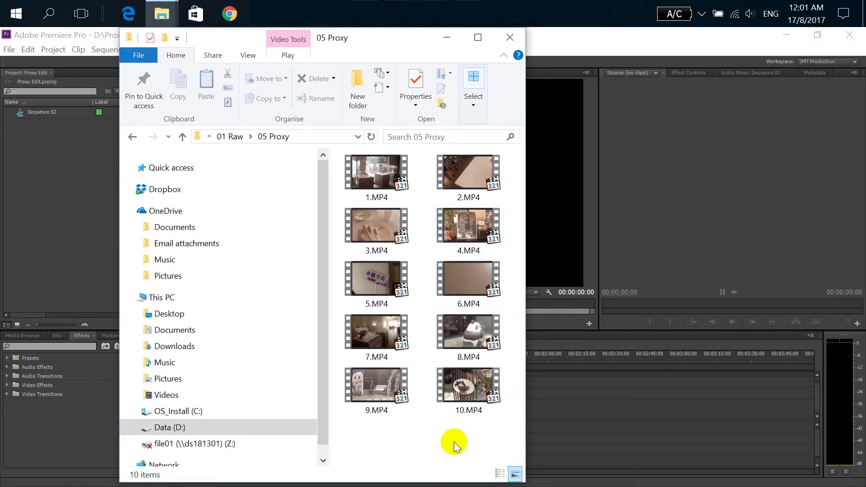
pyautogui.moveTo(502, 430); pyautogui.dragTo(358, 169)
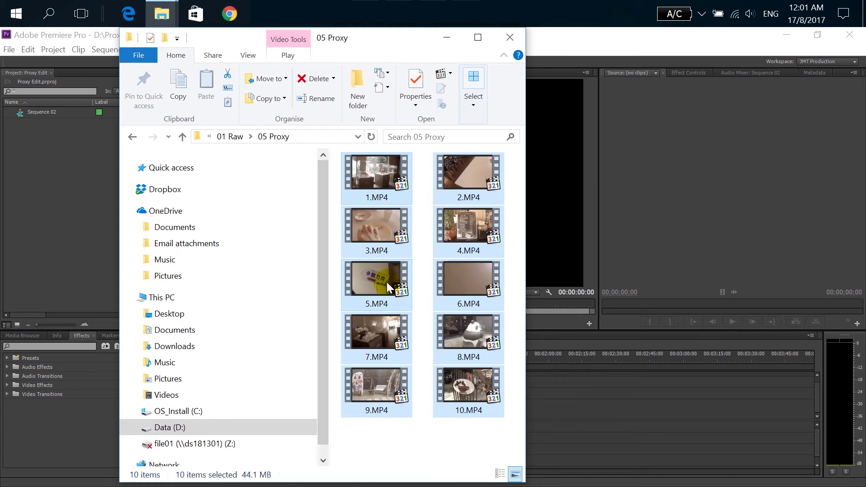
pyautogui.moveTo(386, 282); pyautogui.dragTo(41, 215)
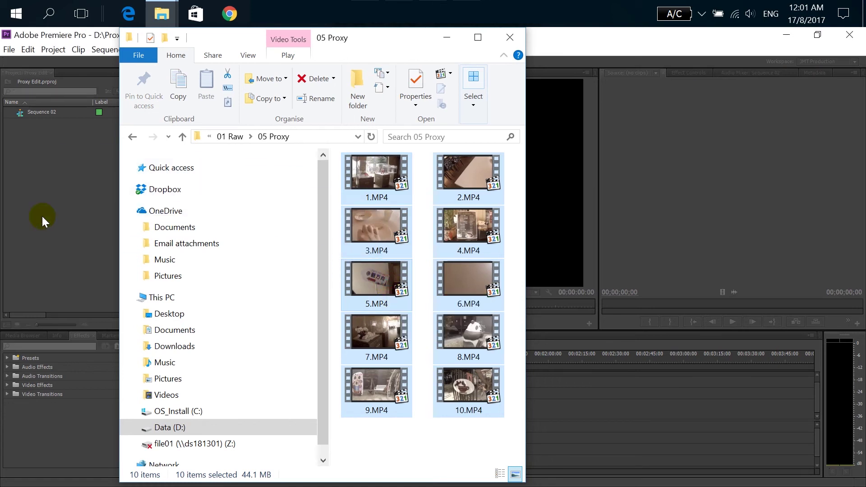
pyautogui.click(32, 273)
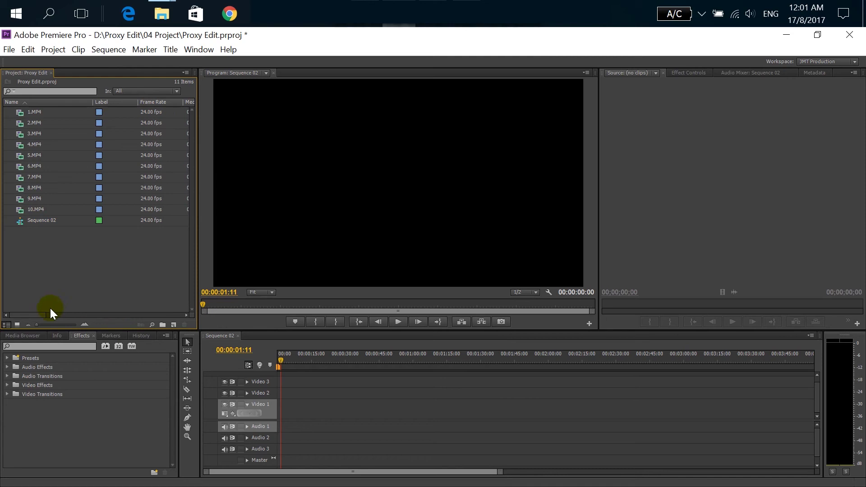
# - Examine the imported proxy clips' metadata columns in the project, including media duration and video resolution
pyautogui.click(186, 316)
pyautogui.click(186, 316)
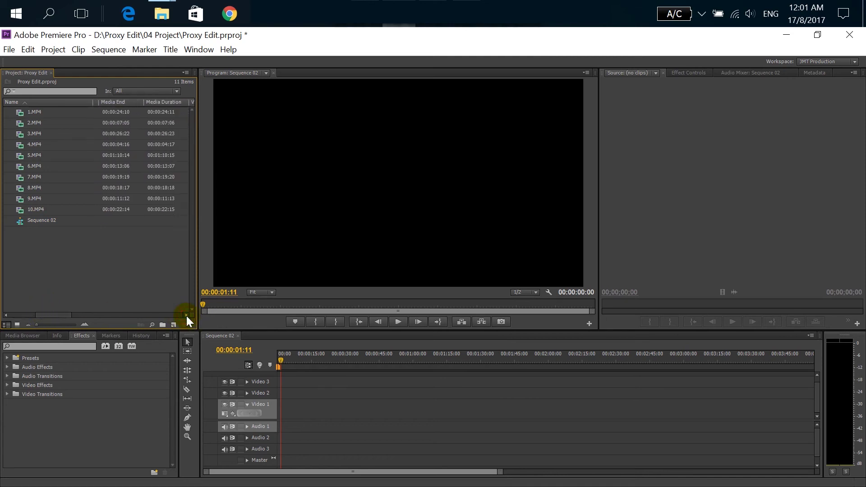
pyautogui.click(187, 316)
pyautogui.click(186, 316)
pyautogui.click(187, 316)
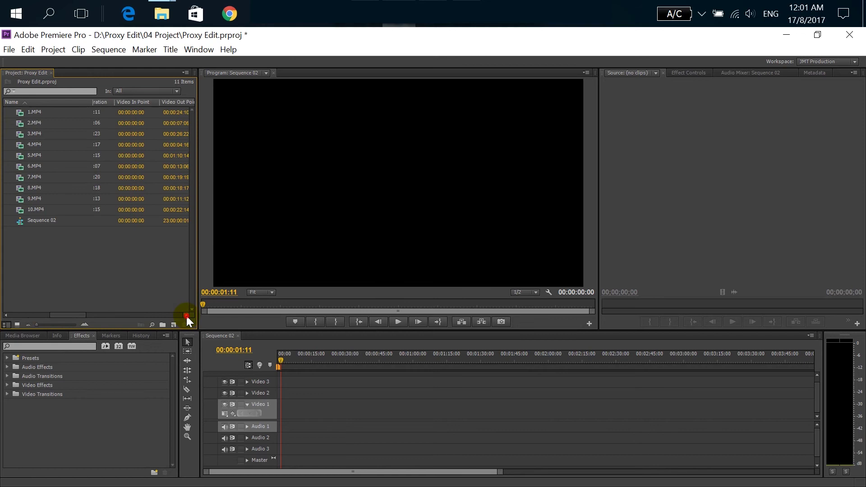
pyautogui.click(186, 316)
pyautogui.click(187, 316)
pyautogui.click(186, 316)
pyautogui.click(186, 316)
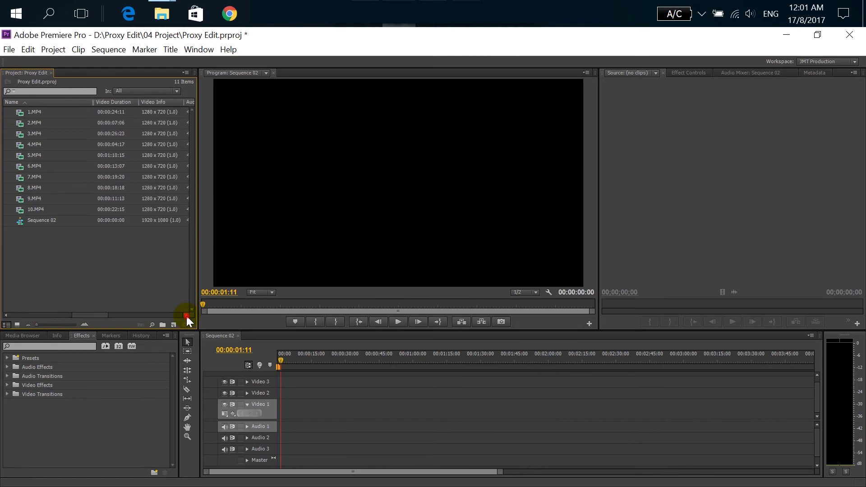
pyautogui.click(187, 316)
pyautogui.click(186, 316)
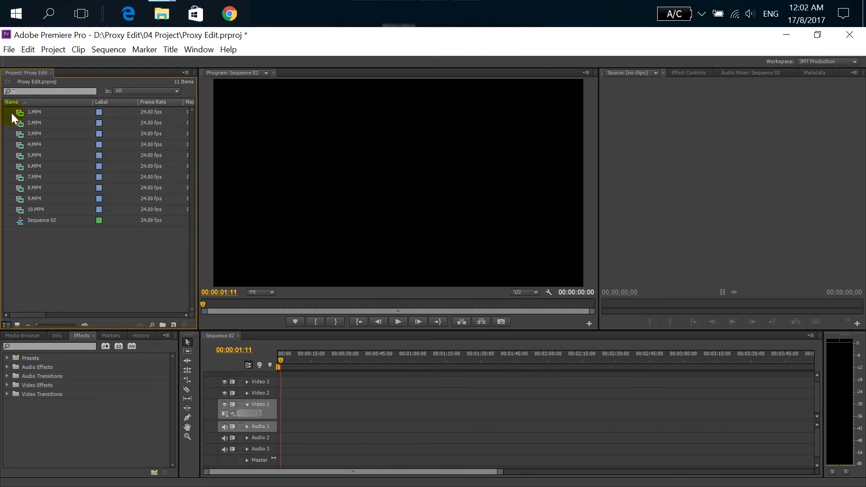
# - Place all ten proxy clips on Video 1 of Sequence 02, keeping the existing sequence settings, and play back the sequence
pyautogui.moveTo(54, 112); pyautogui.dragTo(323, 424)
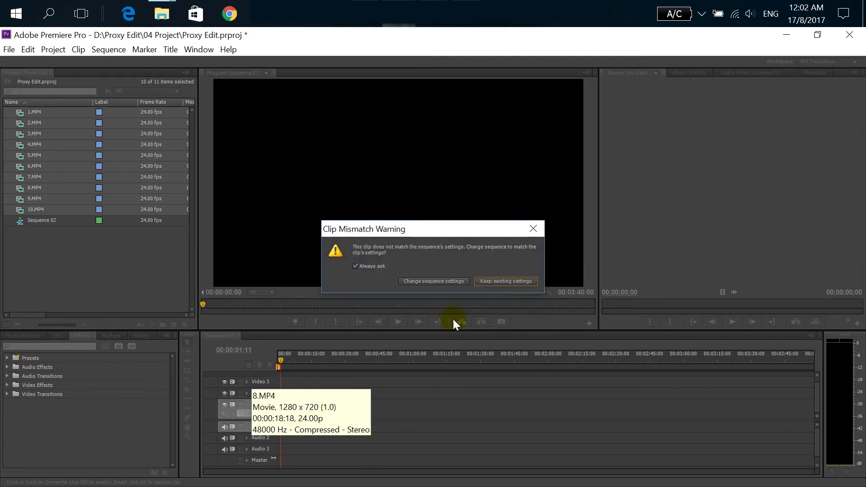
pyautogui.click(491, 280)
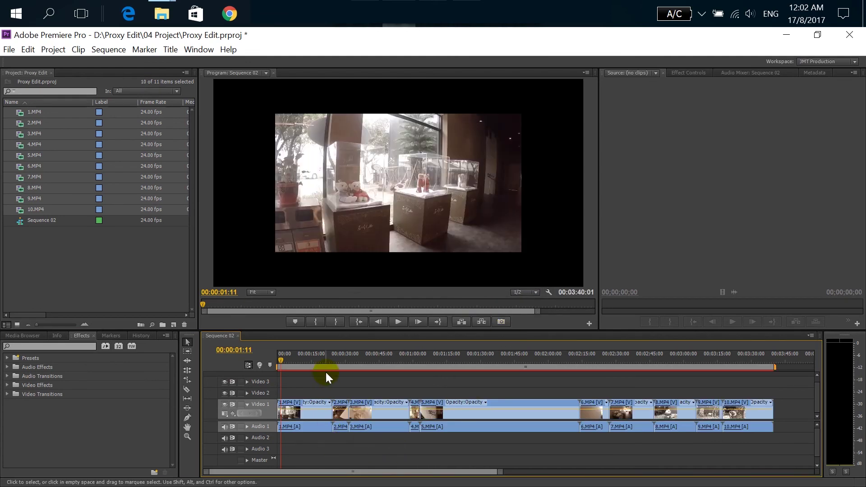
pyautogui.click(397, 322)
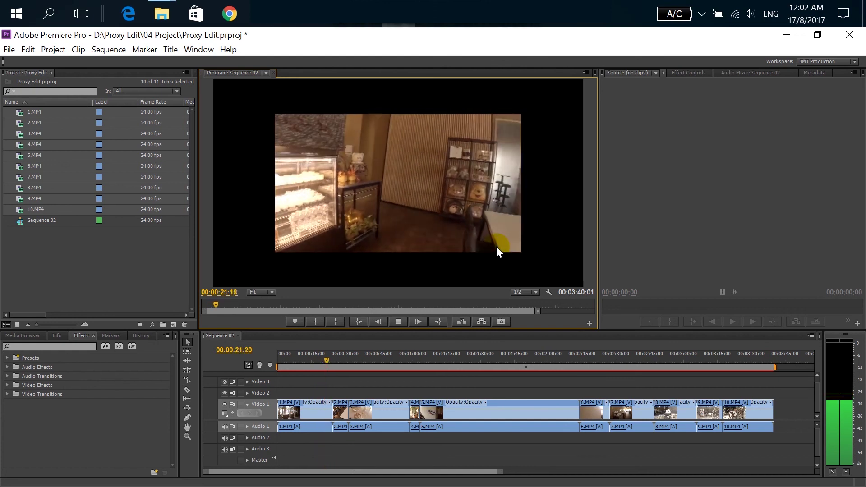
pyautogui.click(496, 246)
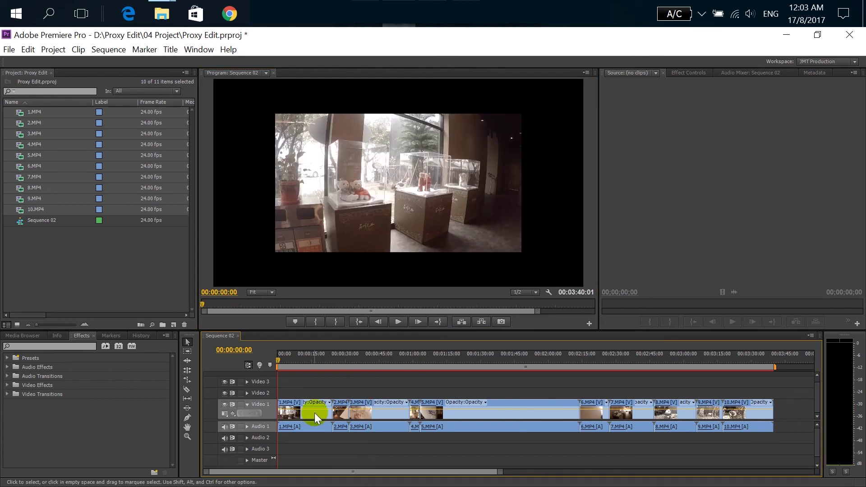
# - Scale all ten clips on Video 1 of Sequence 02 to the sequence's frame size
pyautogui.rightClick(314, 412)
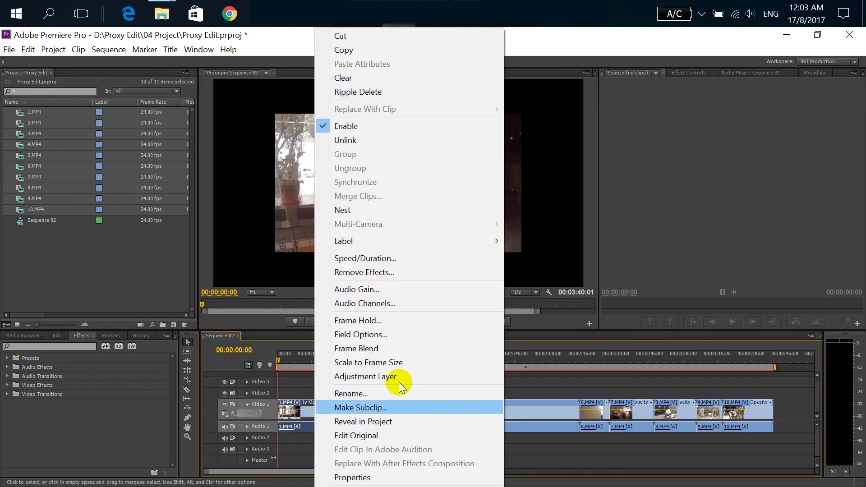
pyautogui.click(378, 364)
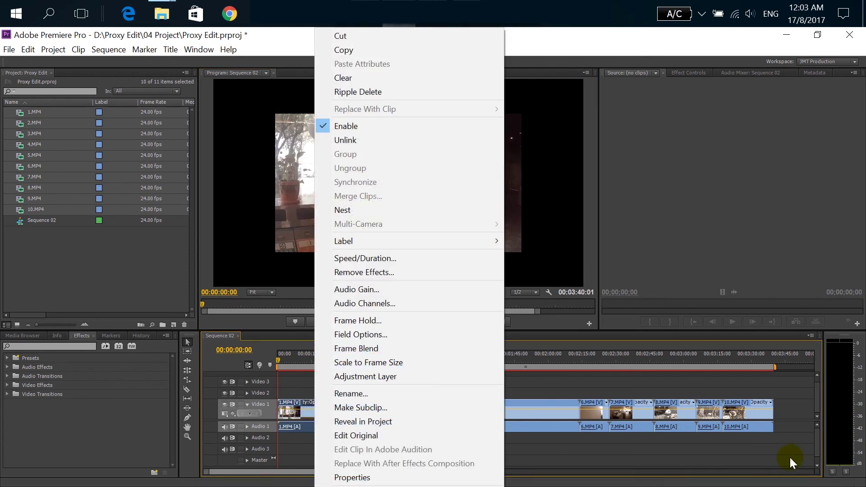
pyautogui.click(756, 450)
pyautogui.moveTo(803, 436); pyautogui.dragTo(299, 385)
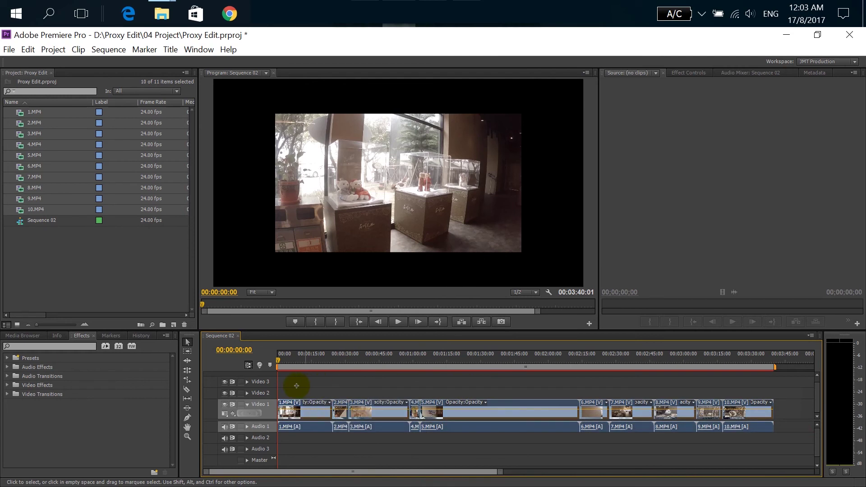
pyautogui.rightClick(321, 411)
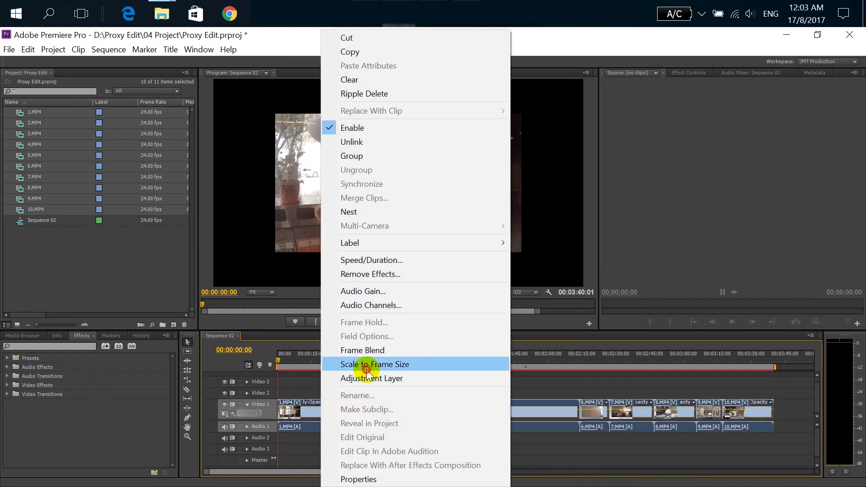
pyautogui.click(367, 368)
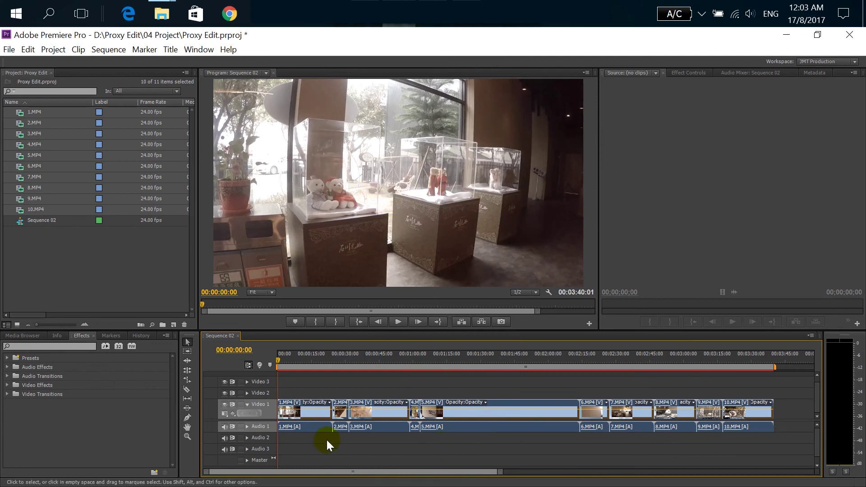
pyautogui.hotkey('ctrl', 'a')
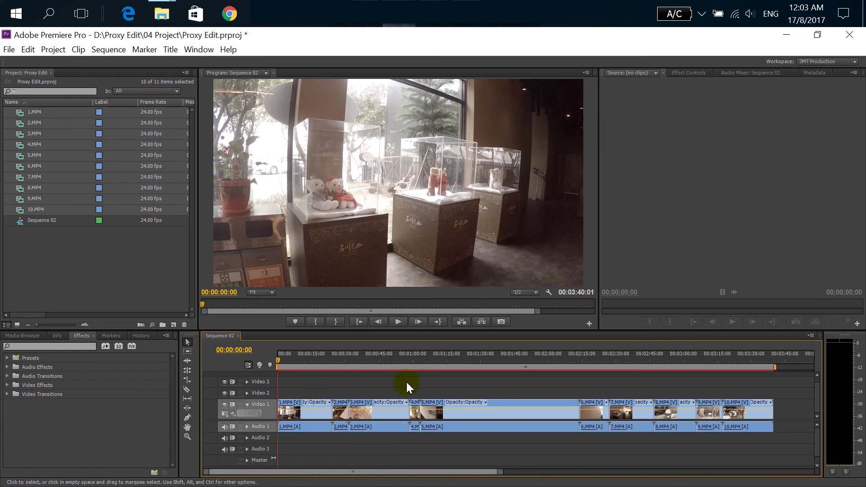
# - Make the ten proxy clips in the project offline, keeping the media files on disk
pyautogui.click(48, 112)
pyautogui.moveTo(58, 112); pyautogui.dragTo(14, 212)
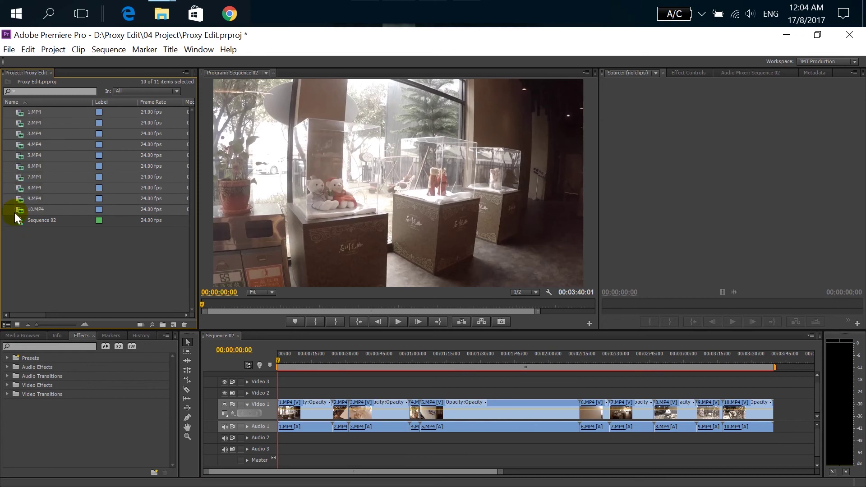
pyautogui.rightClick(29, 142)
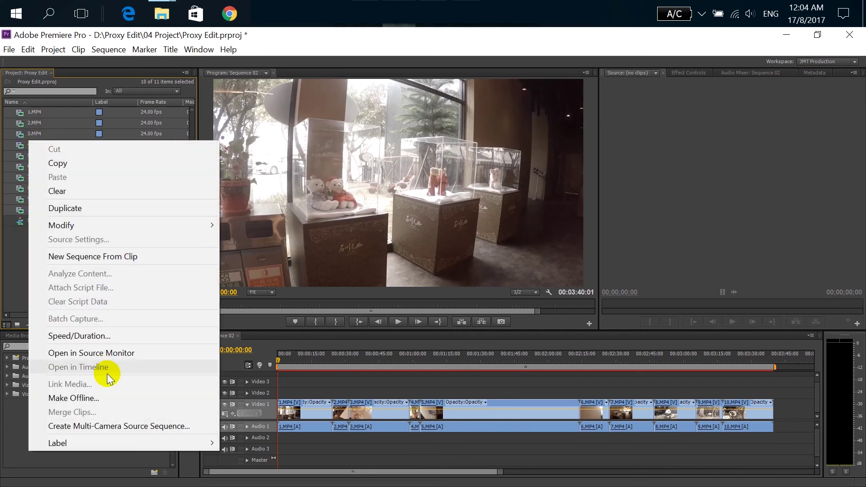
pyautogui.click(108, 399)
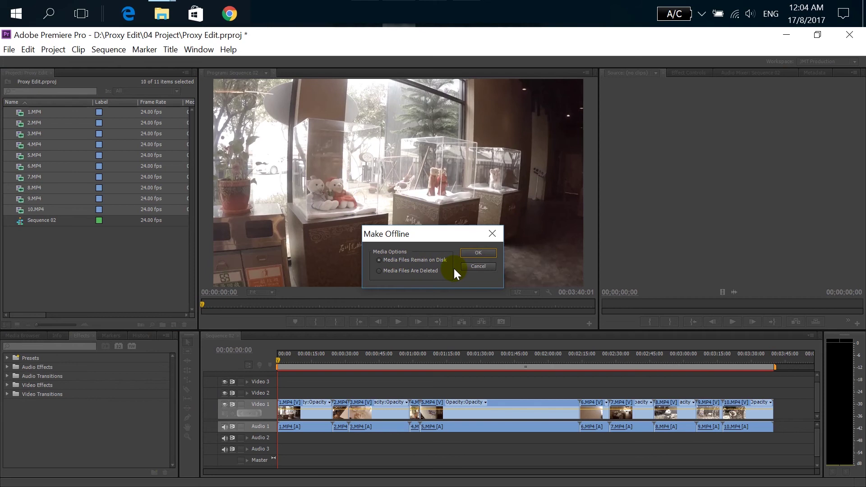
pyautogui.click(473, 253)
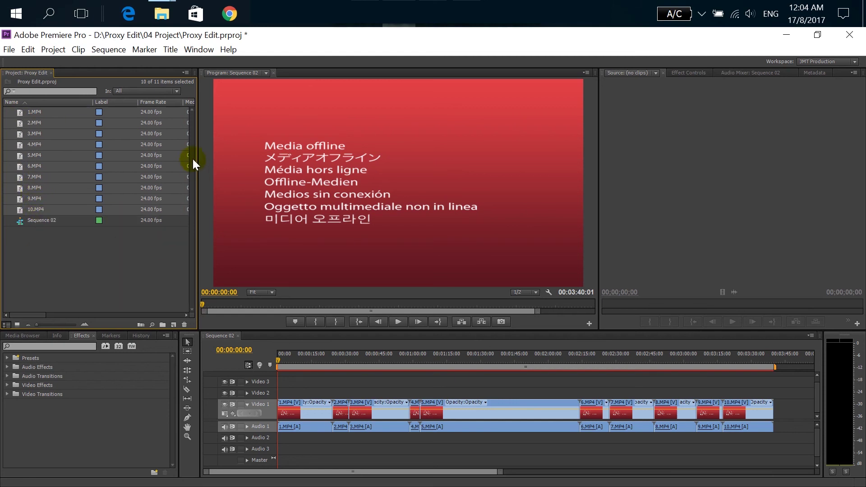
# - Switch to File Explorer, review the proxy files in the 05 Proxy folder, and go up to 01 Raw
pyautogui.click(160, 14)
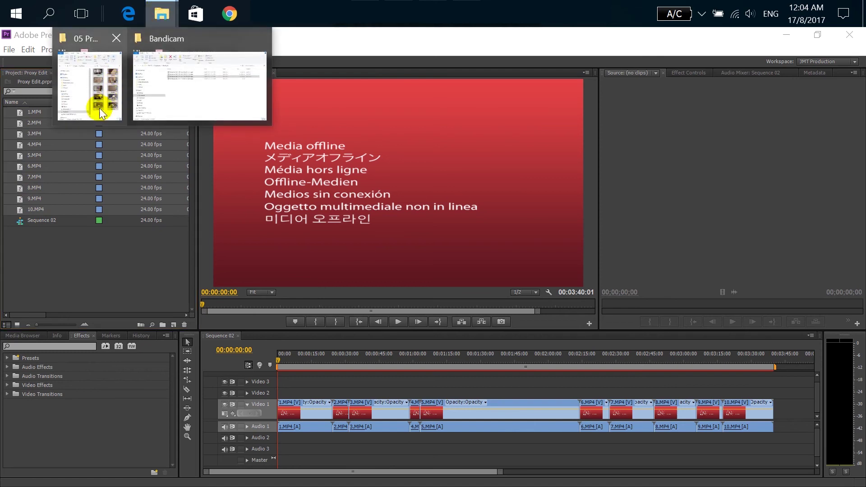
pyautogui.click(99, 108)
pyautogui.hotkey('ctrl', 'a')
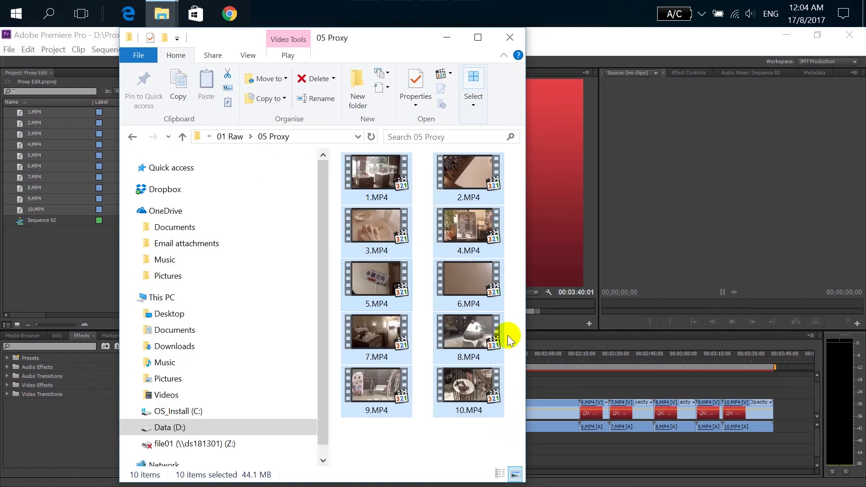
pyautogui.click(477, 40)
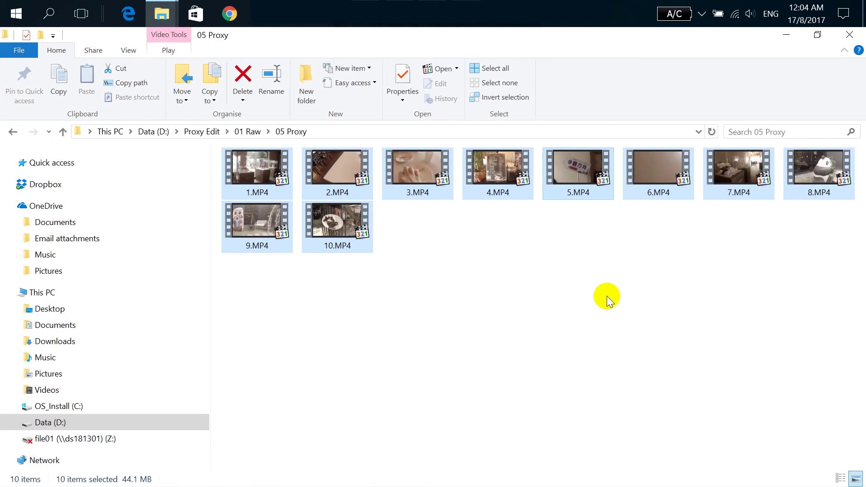
pyautogui.click(484, 284)
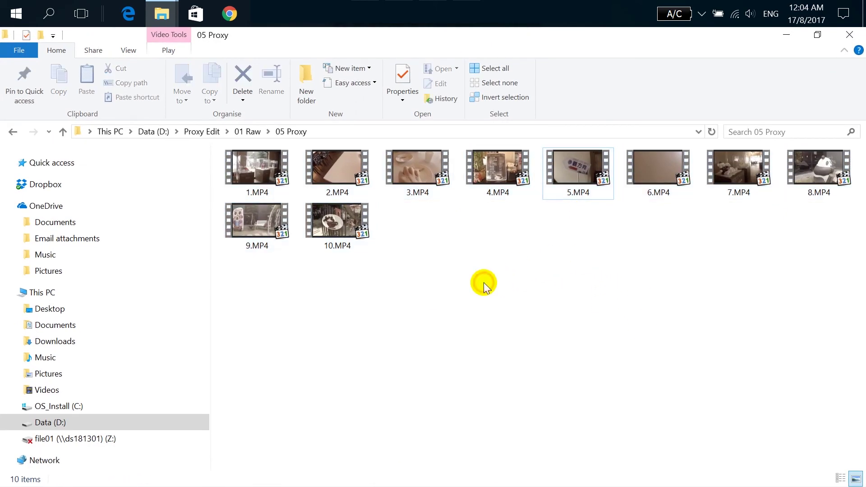
pyautogui.click(239, 134)
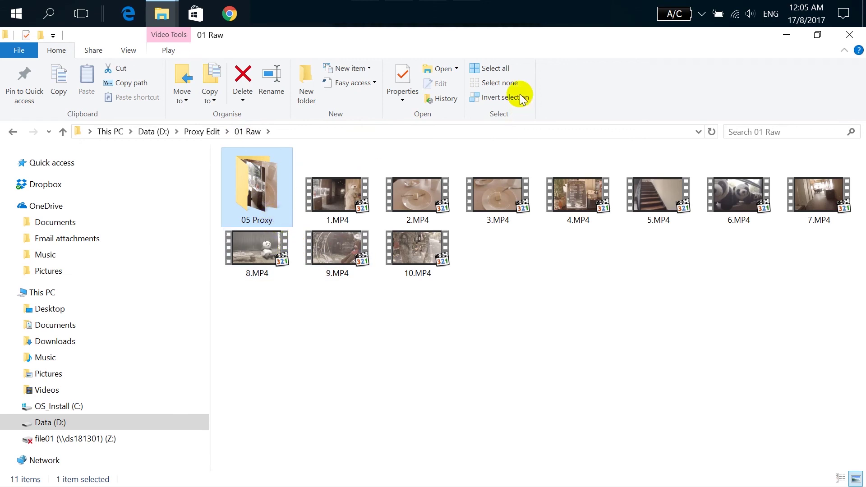
# - Exit the Command Prompt session that is still working in the 05 Proxy folder
pyautogui.click(478, 23)
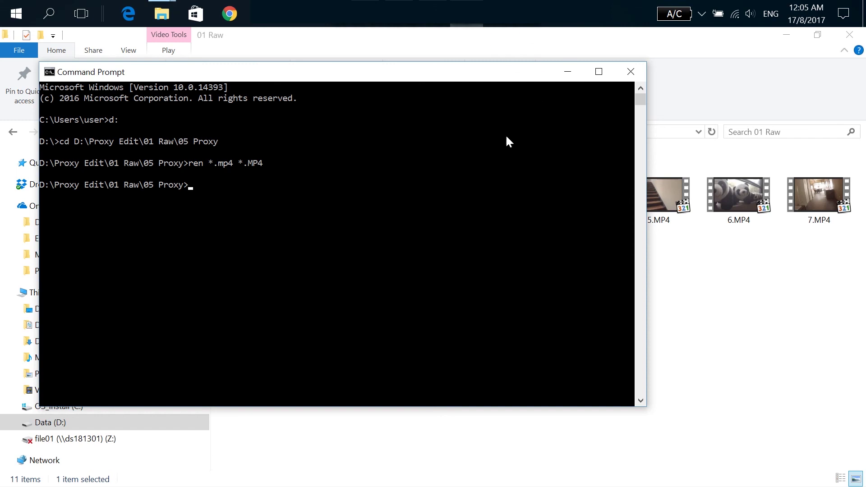
pyautogui.write('exit')
pyautogui.press('Return')
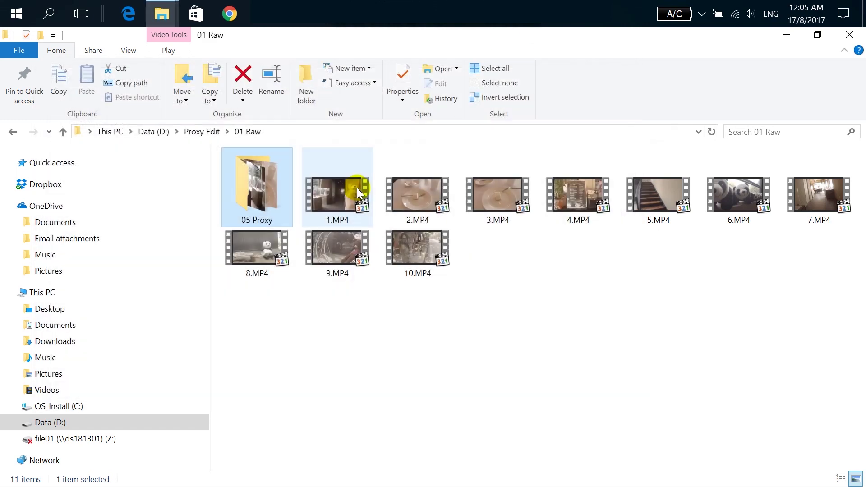
# - Move the 05 Proxy folder out of 01 Raw into the parent Proxy Edit folder
pyautogui.rightClick(265, 190)
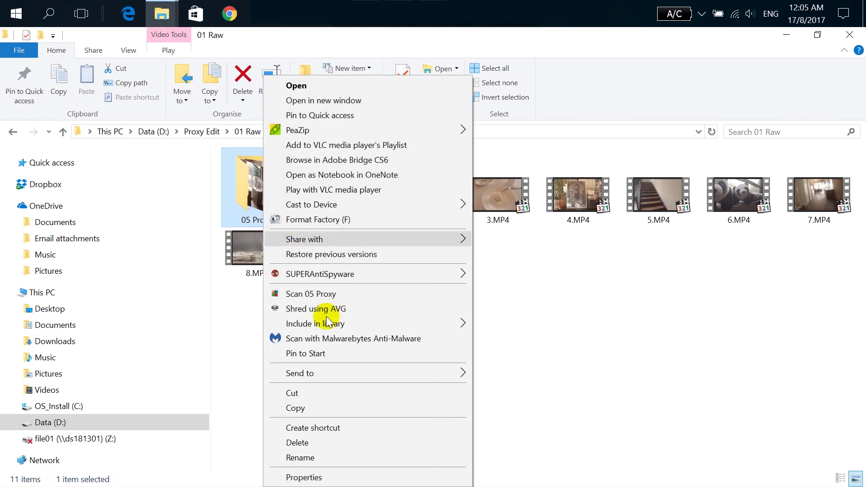
pyautogui.click(332, 394)
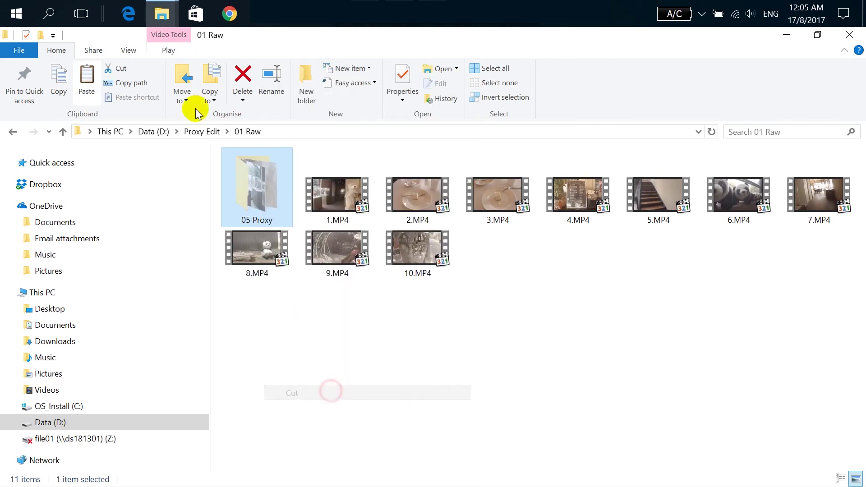
pyautogui.click(190, 132)
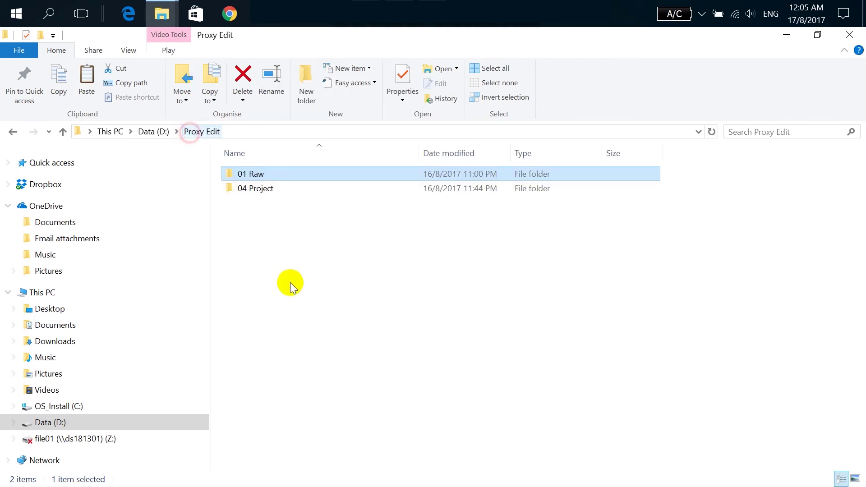
pyautogui.rightClick(271, 239)
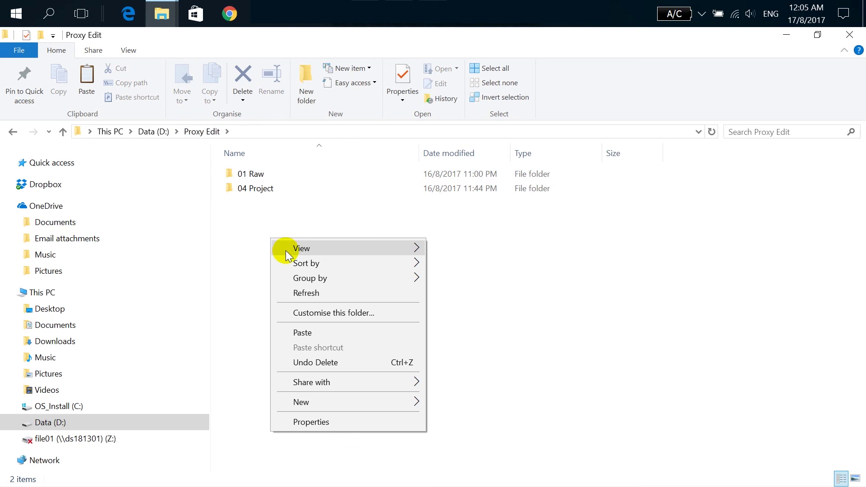
pyautogui.click(322, 336)
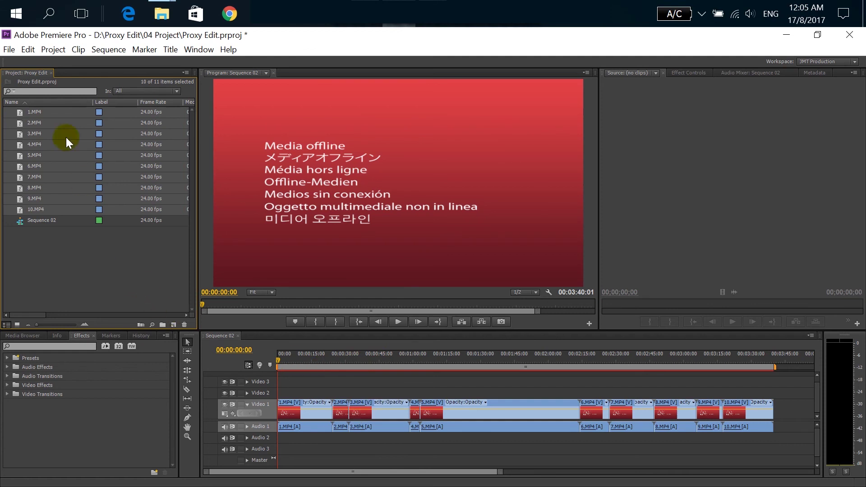
# - In Premiere Pro, relink the ten offline clips to the raw footage, choosing 1.MP4 in D:\Proxy Edit\01 Raw
pyautogui.rightClick(25, 209)
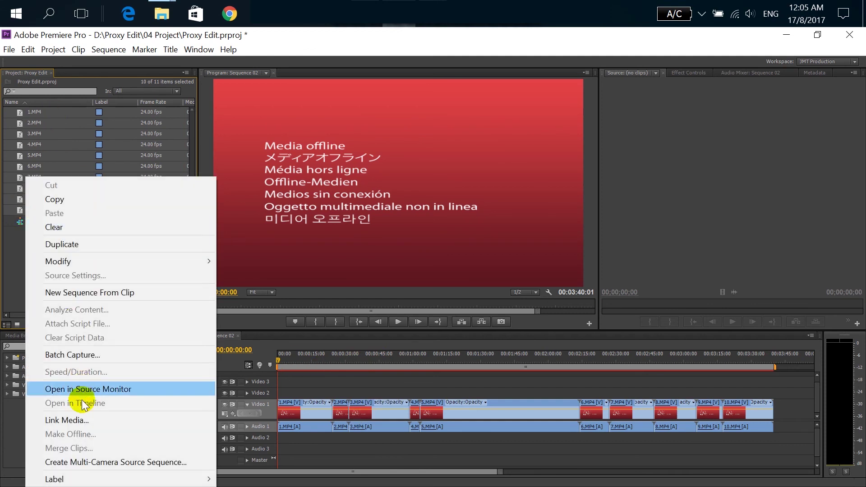
pyautogui.click(85, 421)
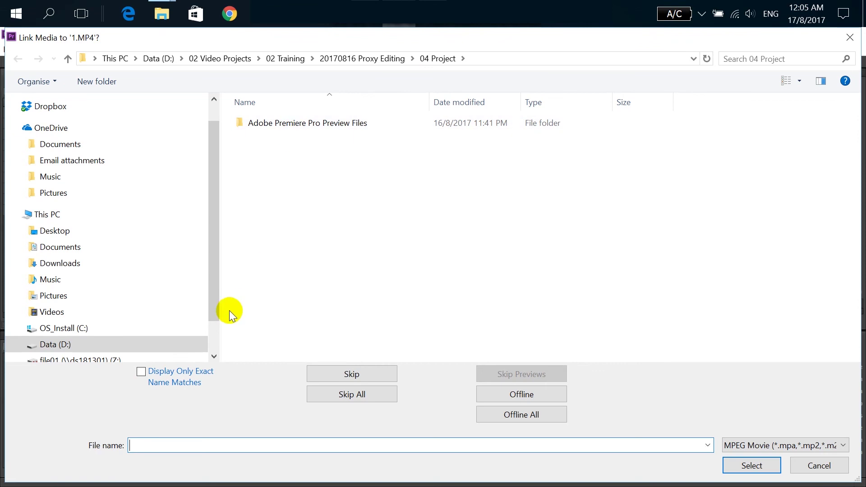
pyautogui.scroll(-2, 211, 343)
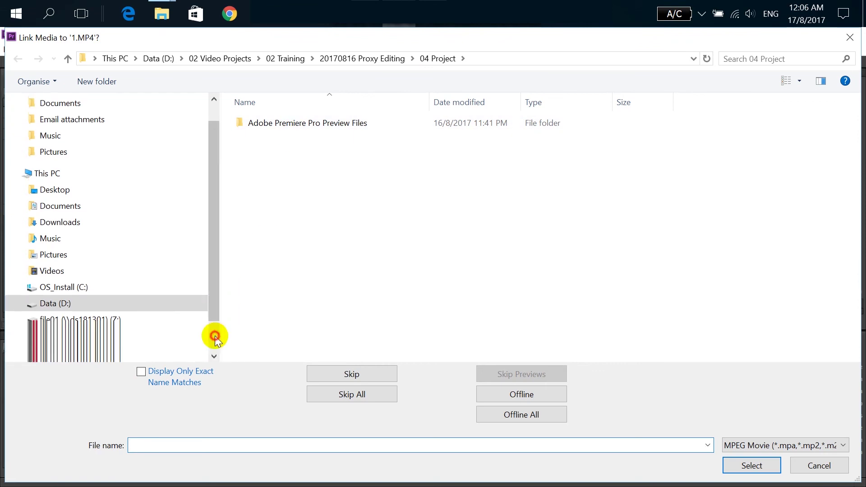
pyautogui.click(46, 303)
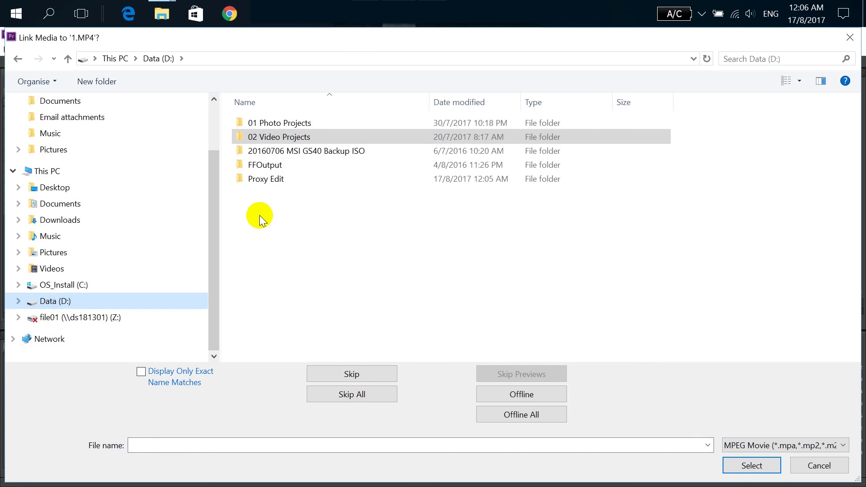
pyautogui.click(269, 142)
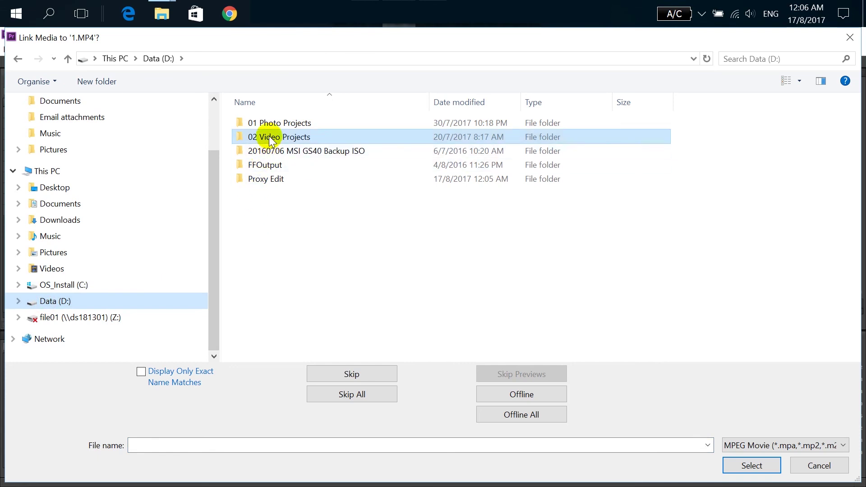
pyautogui.doubleClick(268, 179)
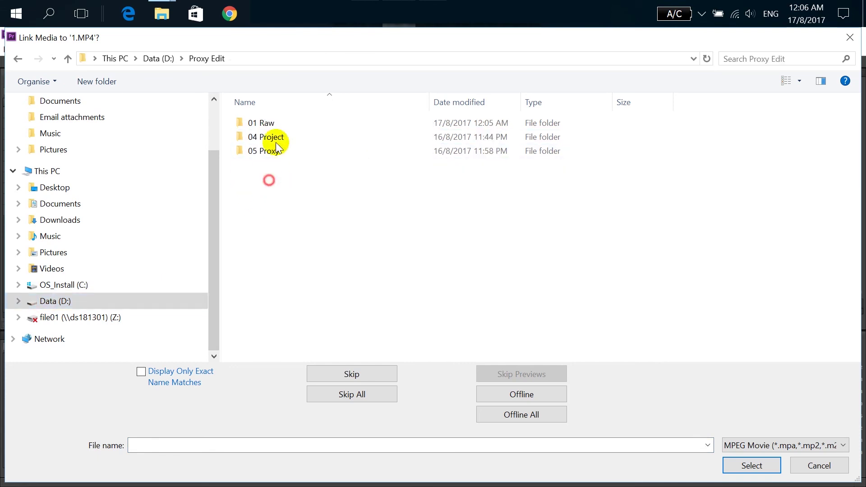
pyautogui.doubleClick(268, 122)
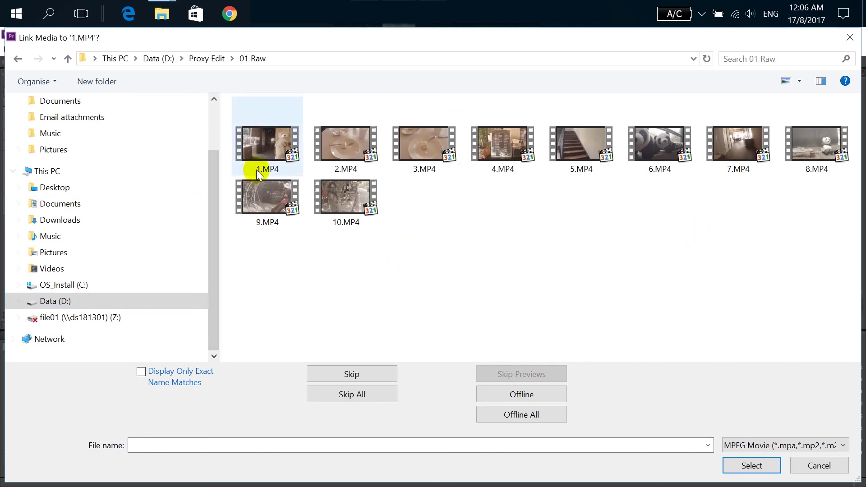
pyautogui.click(256, 135)
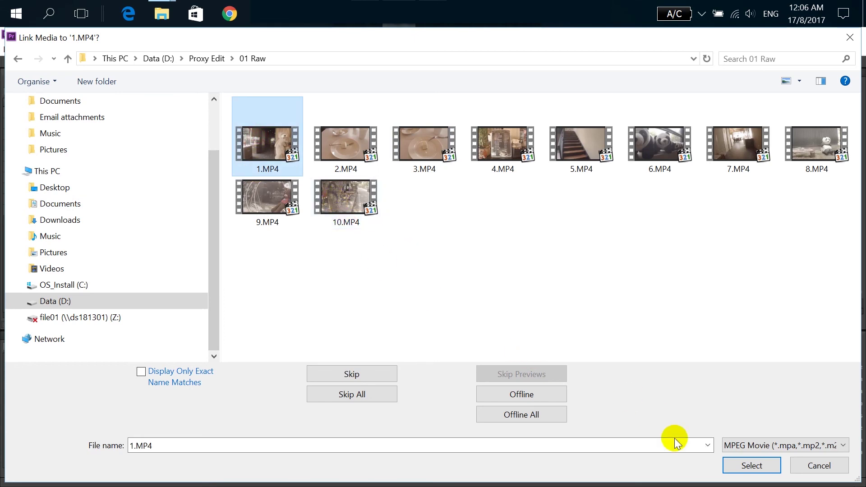
pyautogui.click(763, 467)
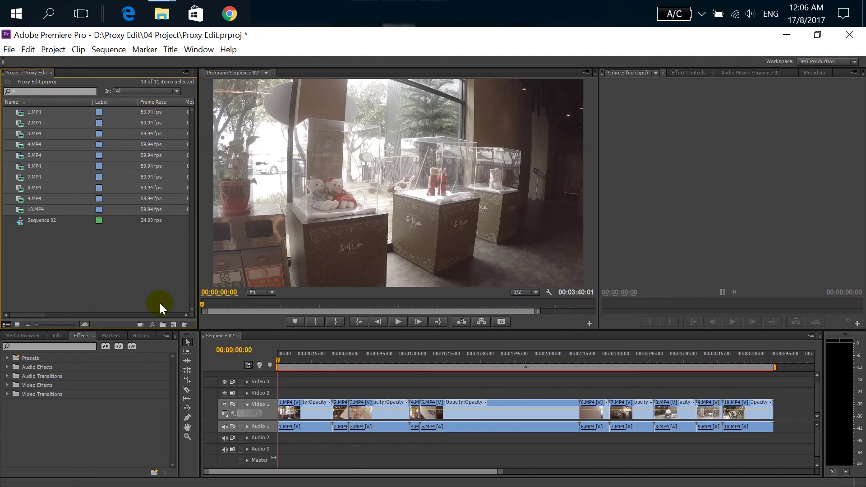
# - Examine the relinked clips' metadata columns in the project, from frame rate and media duration through to video info
pyautogui.click(186, 315)
pyautogui.click(184, 316)
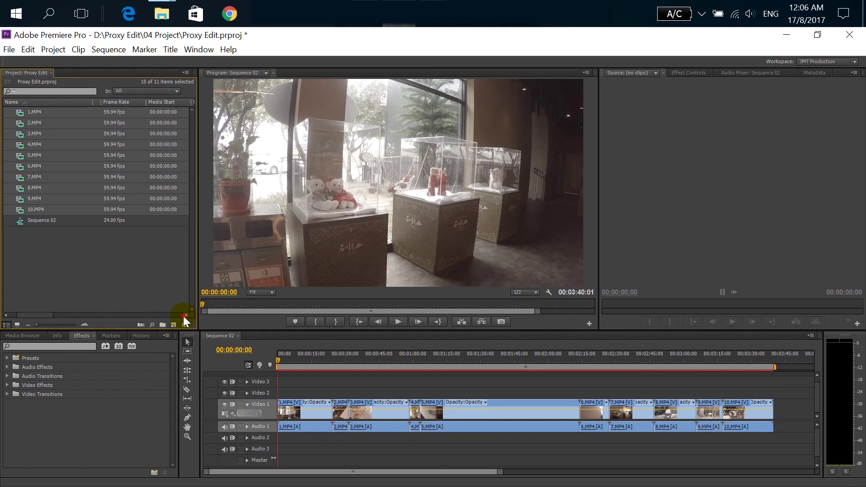
pyautogui.click(183, 316)
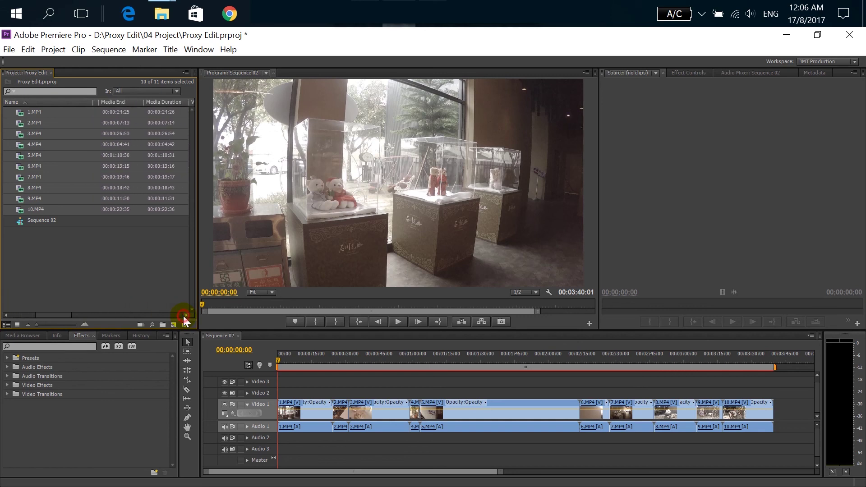
pyautogui.click(183, 316)
pyautogui.click(183, 316)
pyautogui.click(183, 316)
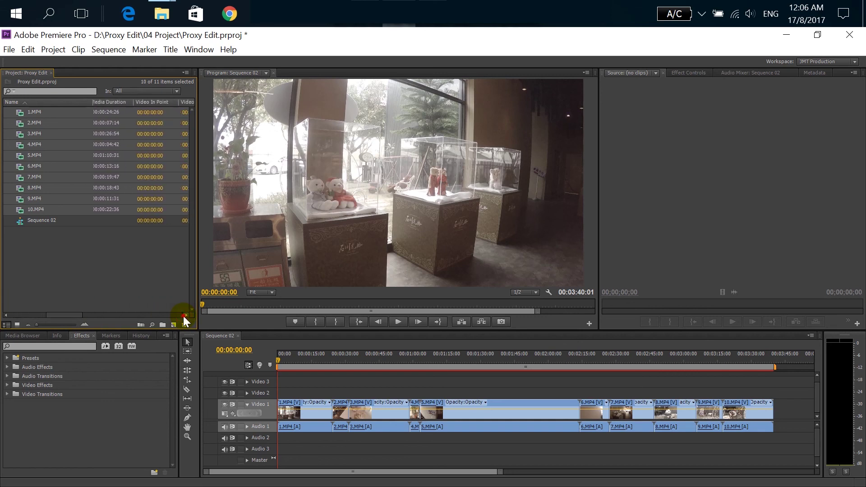
pyautogui.click(183, 315)
pyautogui.click(183, 316)
pyautogui.click(184, 316)
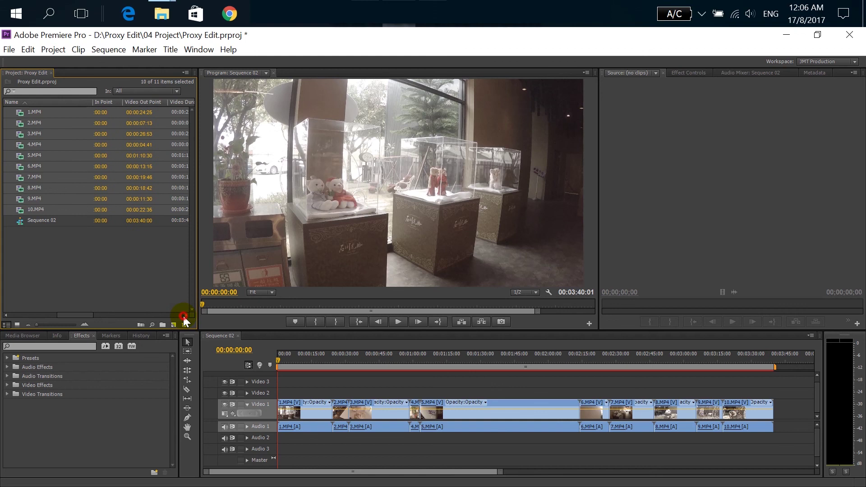
pyautogui.click(183, 316)
pyautogui.click(183, 316)
pyautogui.click(183, 316)
pyautogui.click(183, 316)
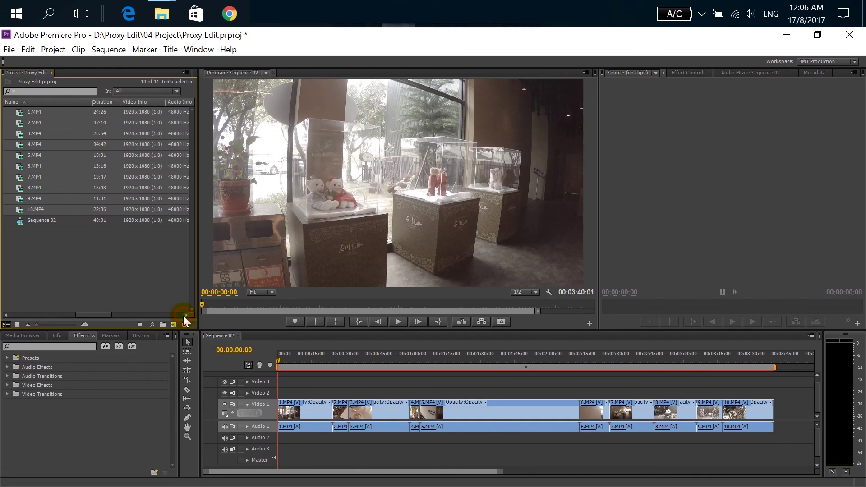